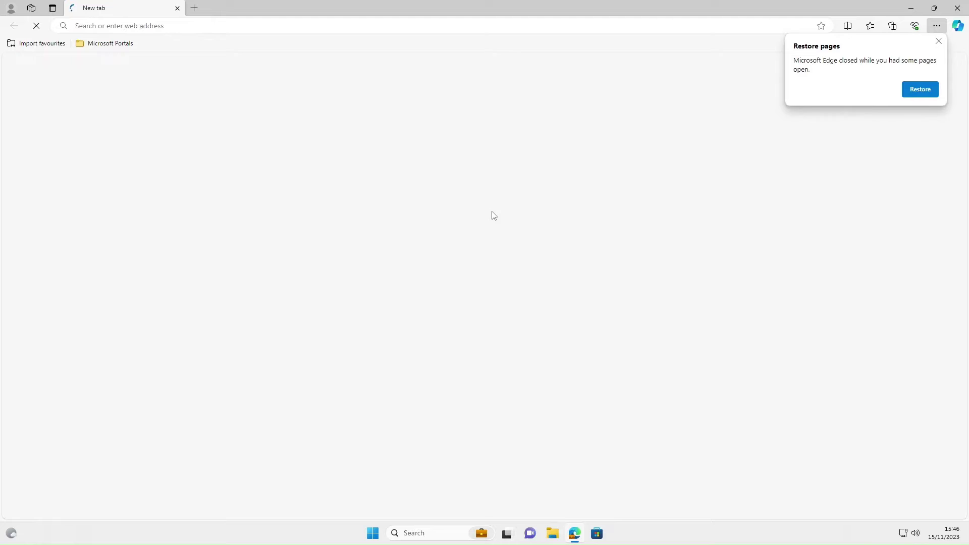
# Step: Open Microsoft Intune admin center from the Microsoft Portals favourites and dismiss the restore-pages prompt
pyautogui.click(108, 43)
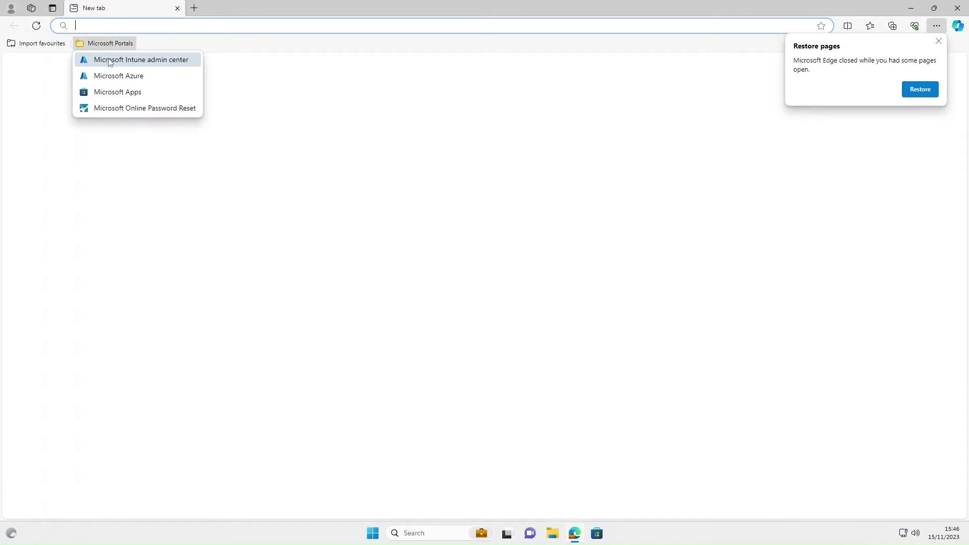
pyautogui.click(109, 60)
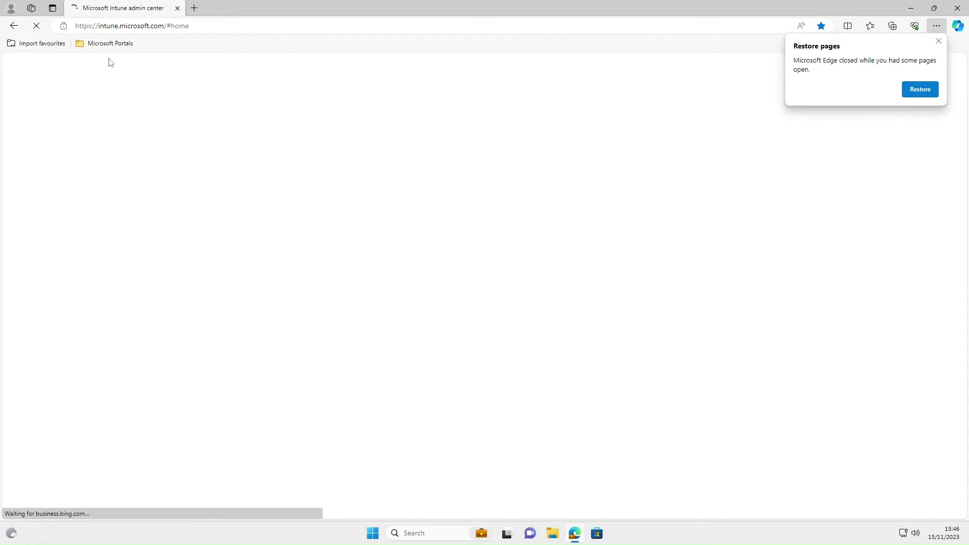
pyautogui.click(939, 41)
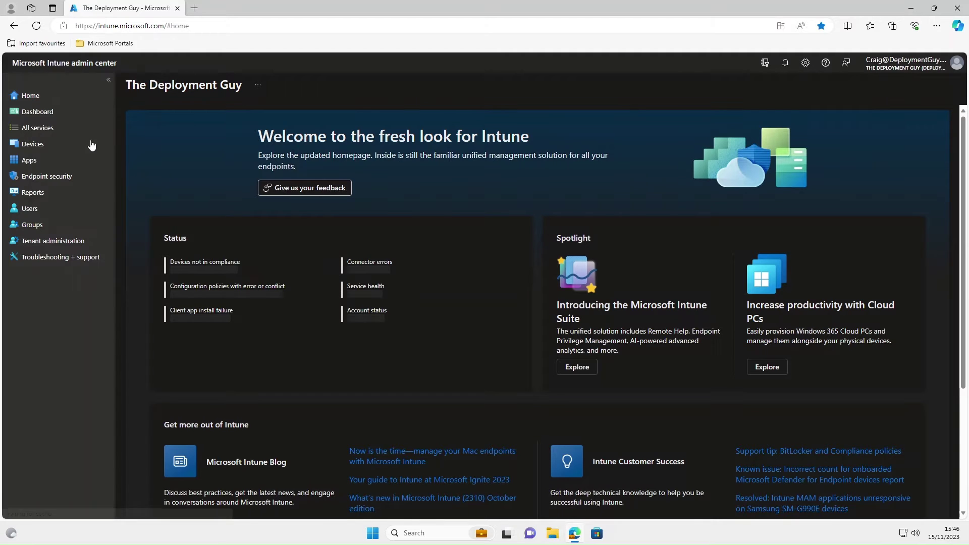
# Step: Start a new policy from Devices > Windows > Configuration profiles
pyautogui.click(48, 147)
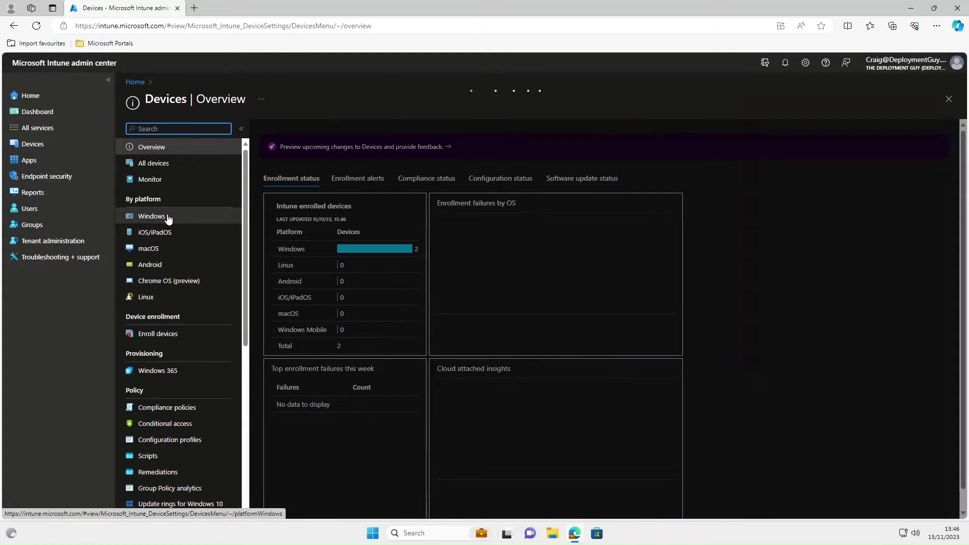
pyautogui.click(152, 216)
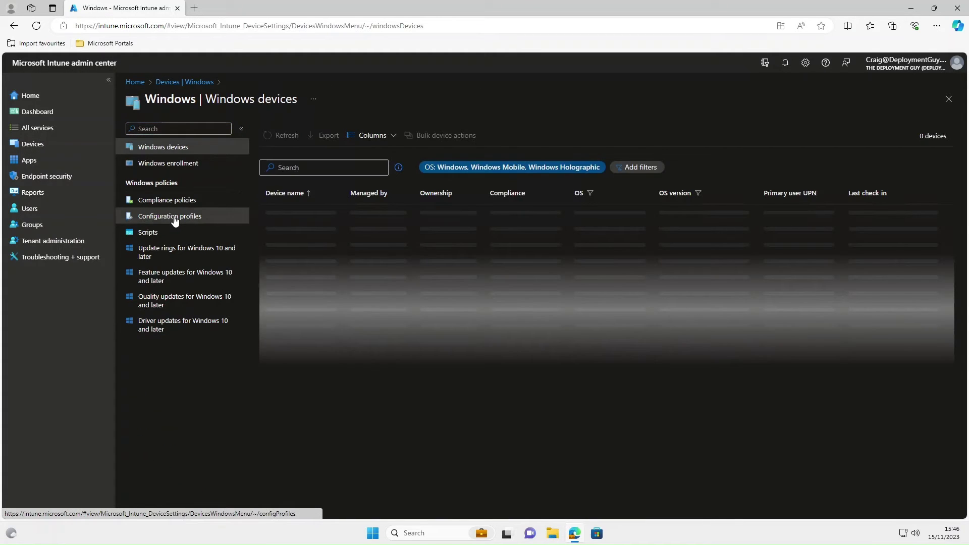
pyautogui.click(168, 217)
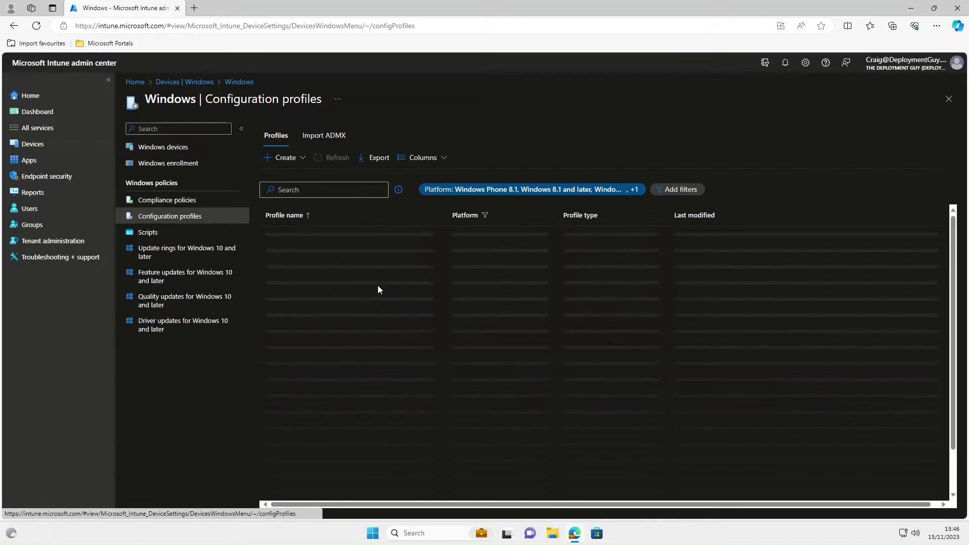
pyautogui.click(303, 158)
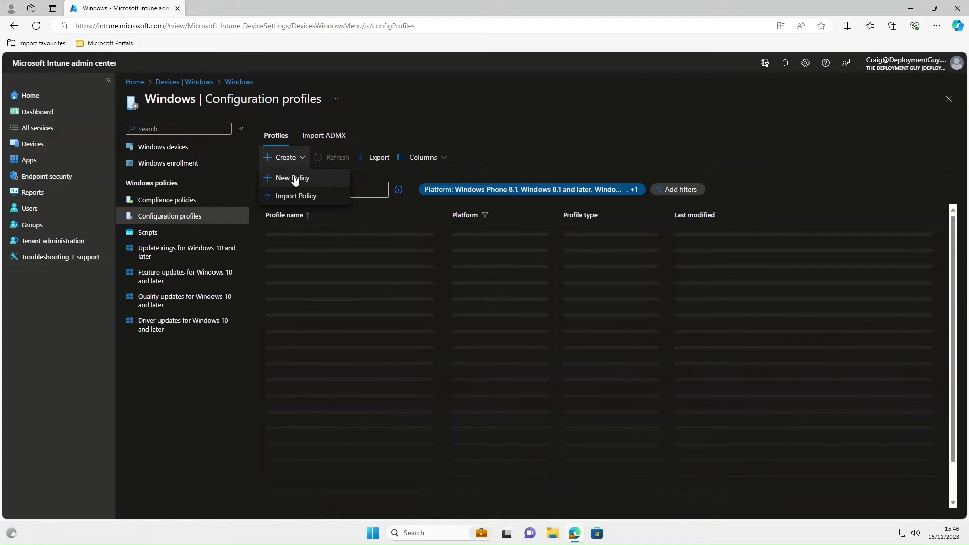
pyautogui.click(292, 178)
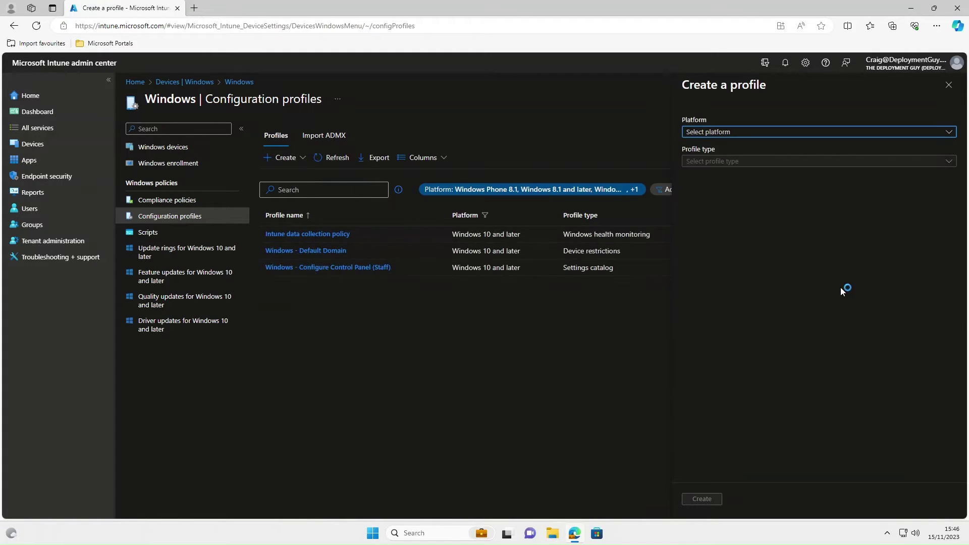
# Step: Choose Windows 10 and later as platform and Settings catalog as profile type
pyautogui.click(718, 134)
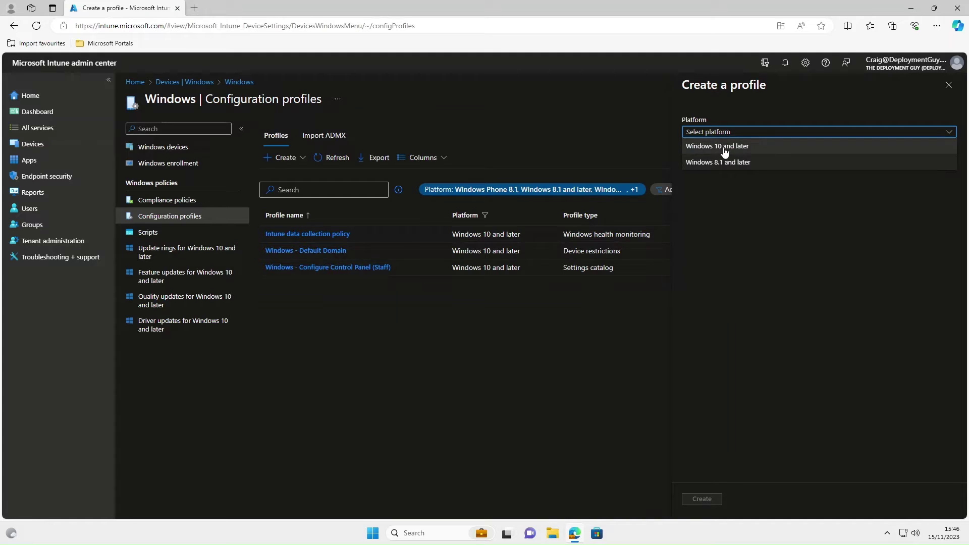
pyautogui.click(726, 148)
pyautogui.click(694, 163)
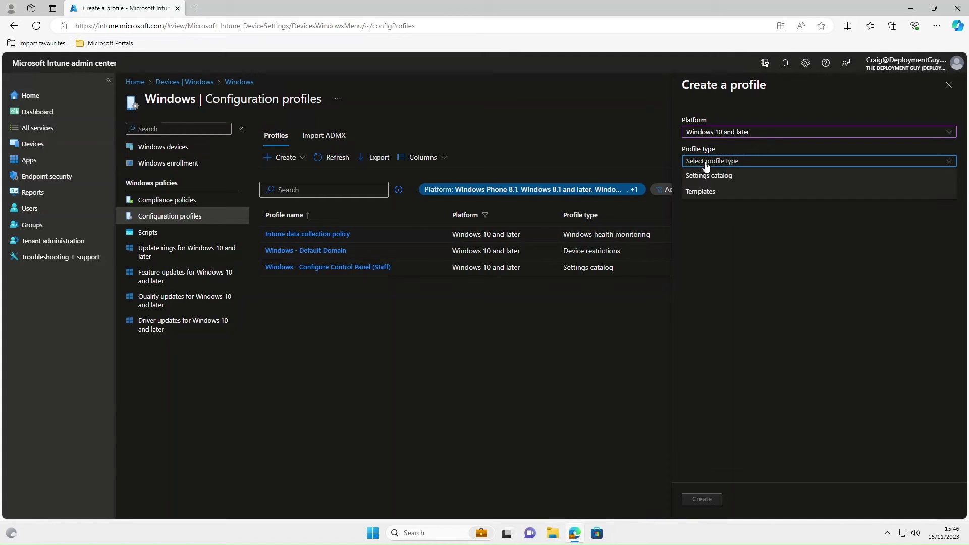
pyautogui.click(722, 177)
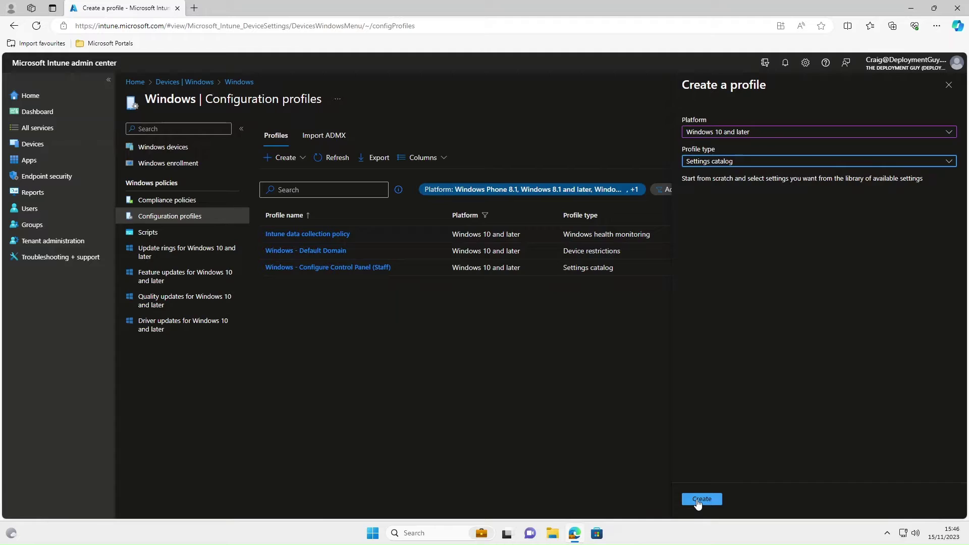
# Step: Name the Settings catalog profile 'Windows - Block Control Panel (Students)' and continue to Configuration settings
pyautogui.click(701, 498)
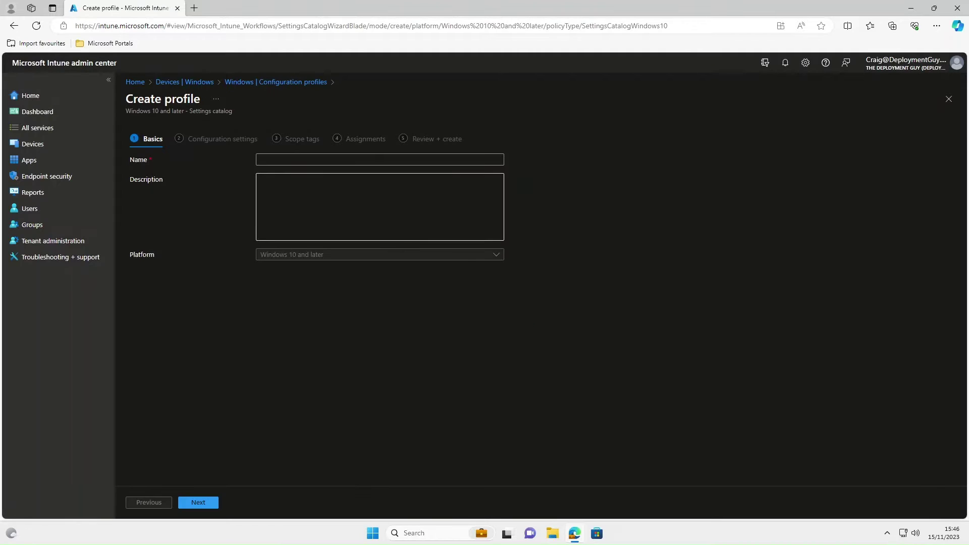
pyautogui.click(379, 159)
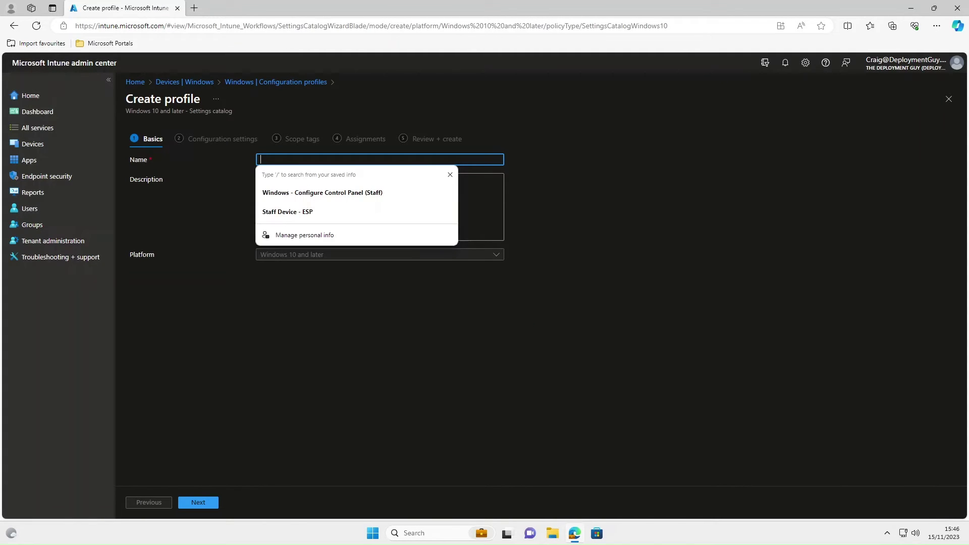
pyautogui.write('Windows')
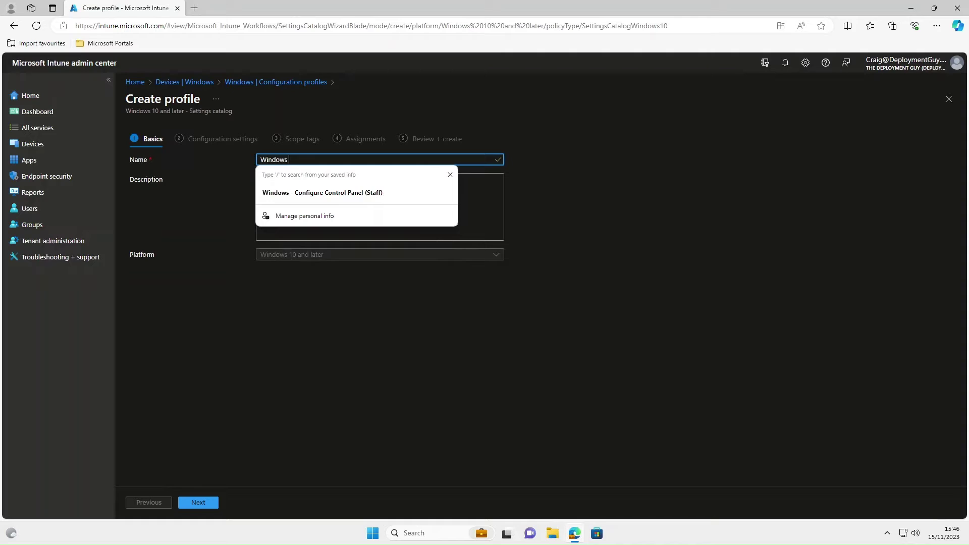
pyautogui.write(' - Block Control Panel')
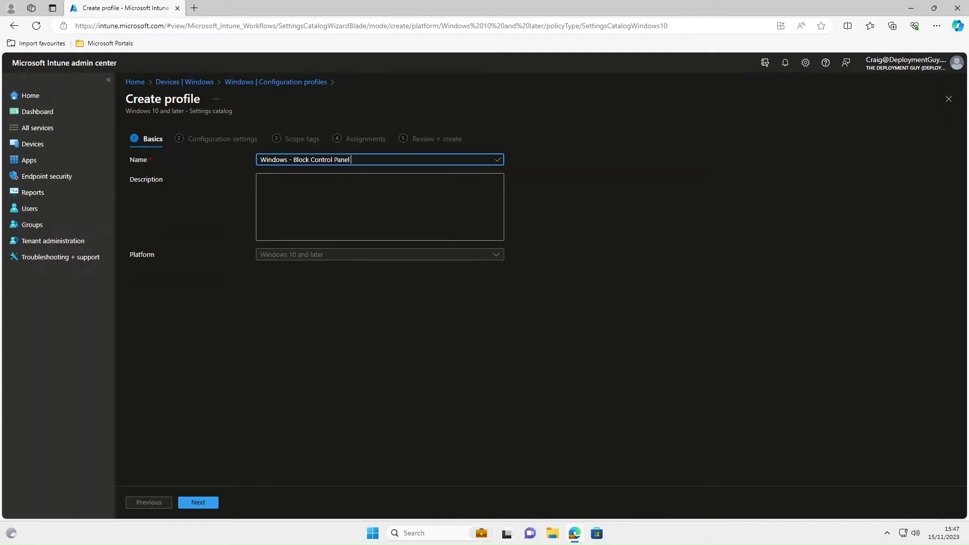
pyautogui.write('tudents')
pyautogui.click(198, 502)
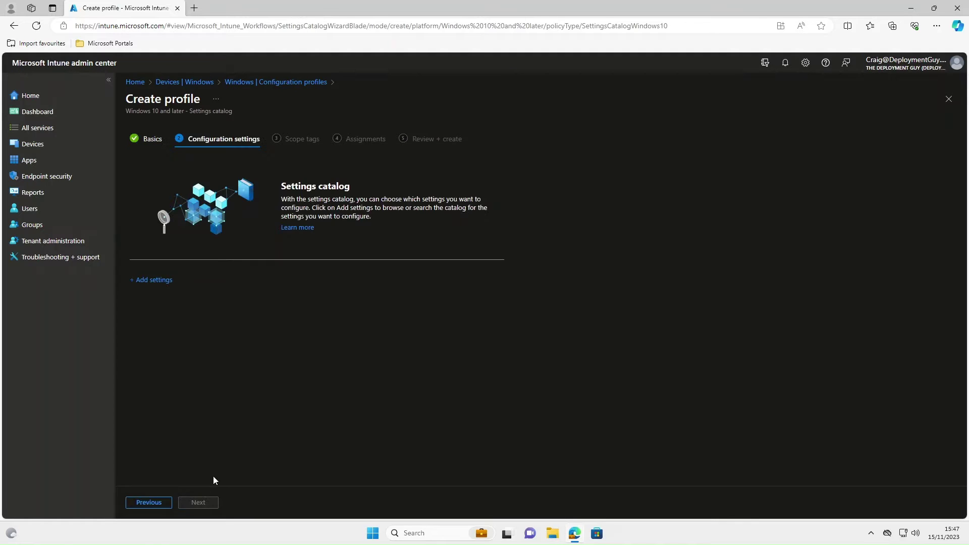
# Step: Add the Control Panel setting 'Prohibit access to Control Panel and PC settings (User)' and enable it
pyautogui.click(161, 283)
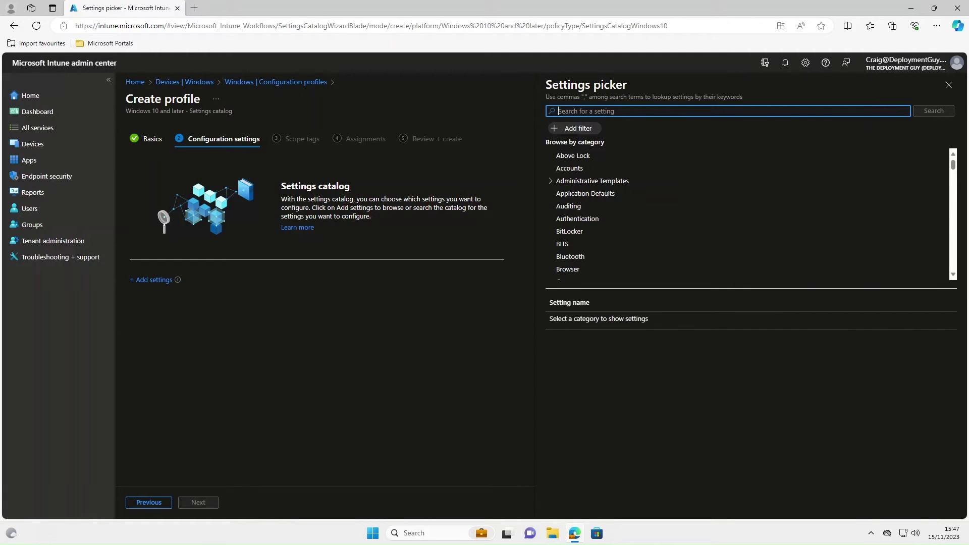
pyautogui.write('control panel')
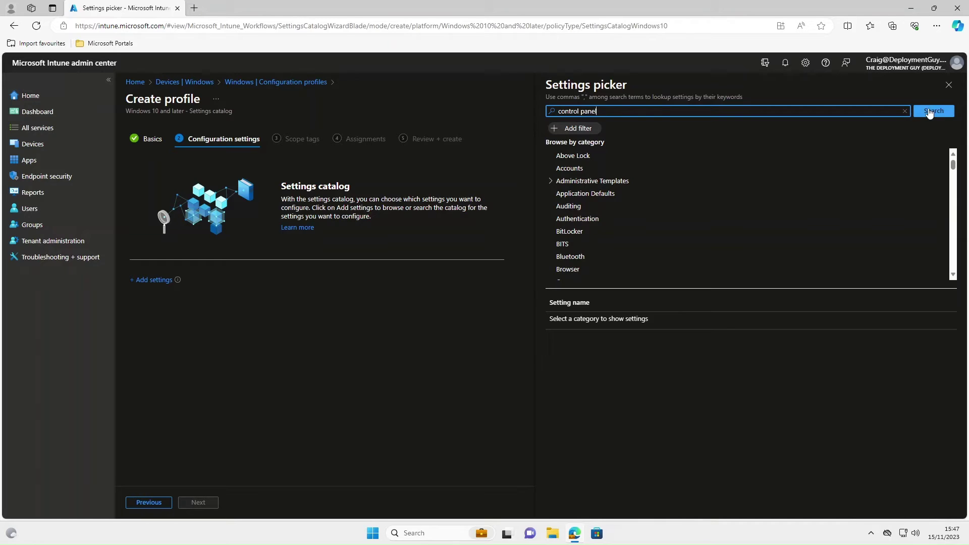
pyautogui.click(930, 111)
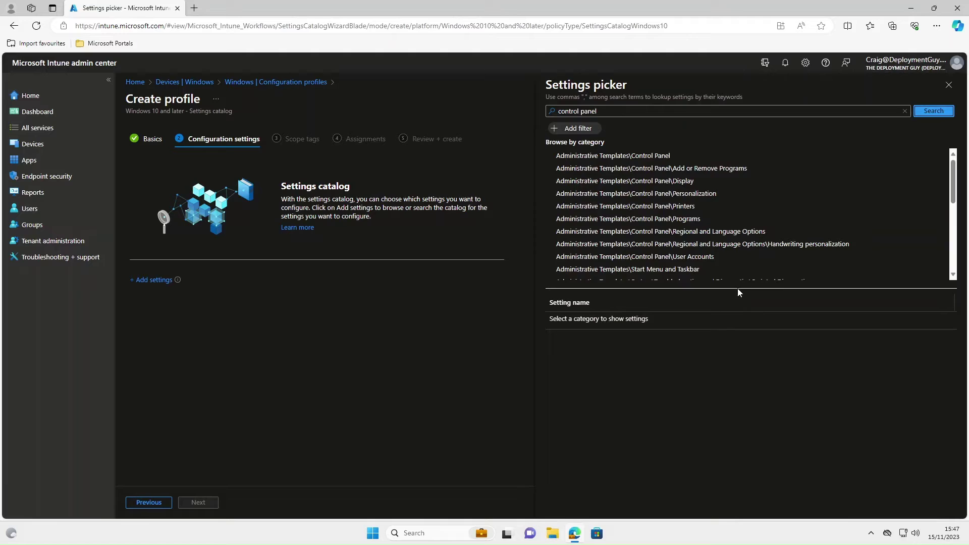
pyautogui.click(644, 157)
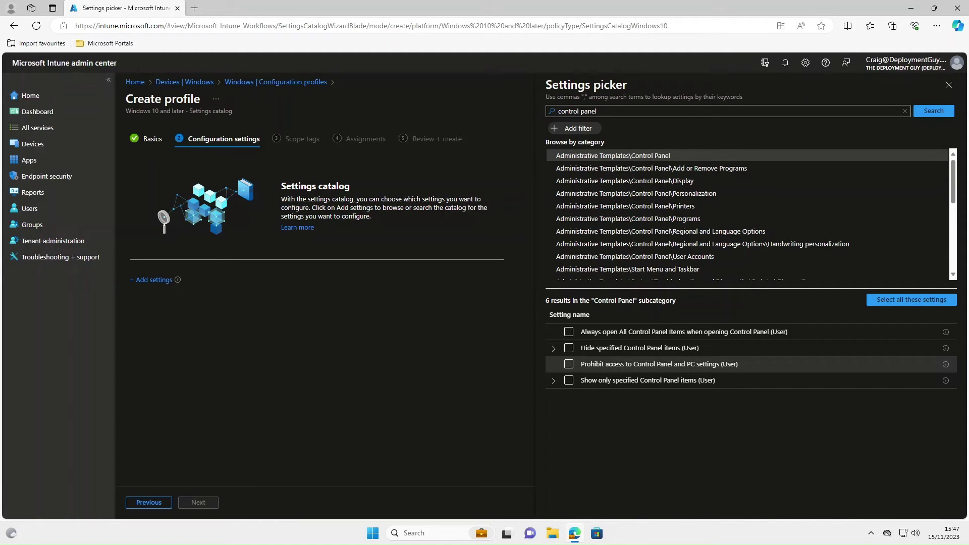
pyautogui.click(568, 364)
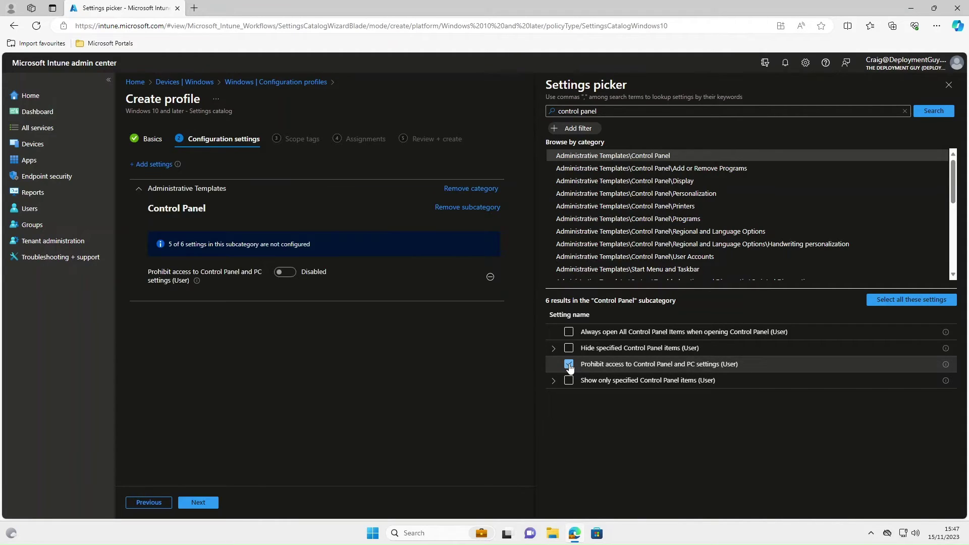
pyautogui.click(285, 273)
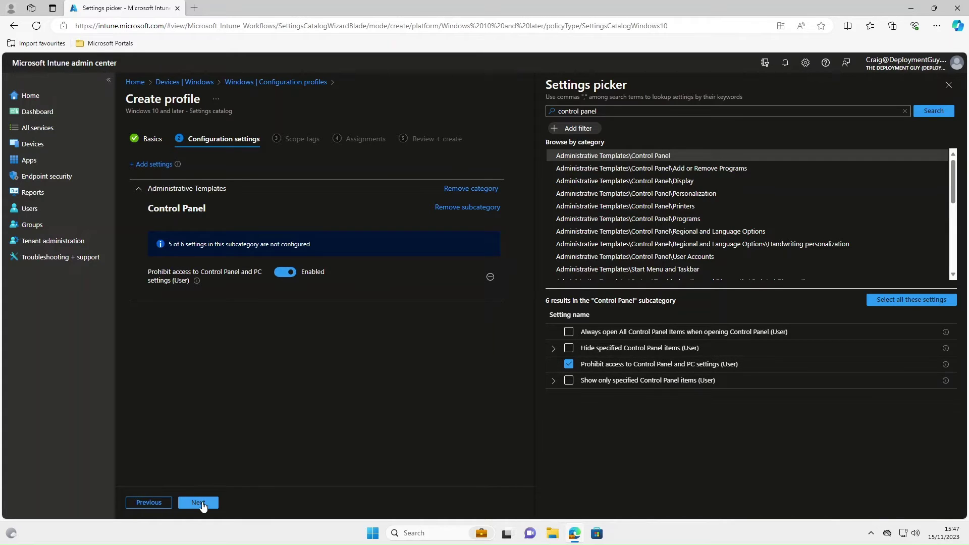
# Step: Skip Scope tags and assign the profile to the Users - Students group
pyautogui.click(202, 502)
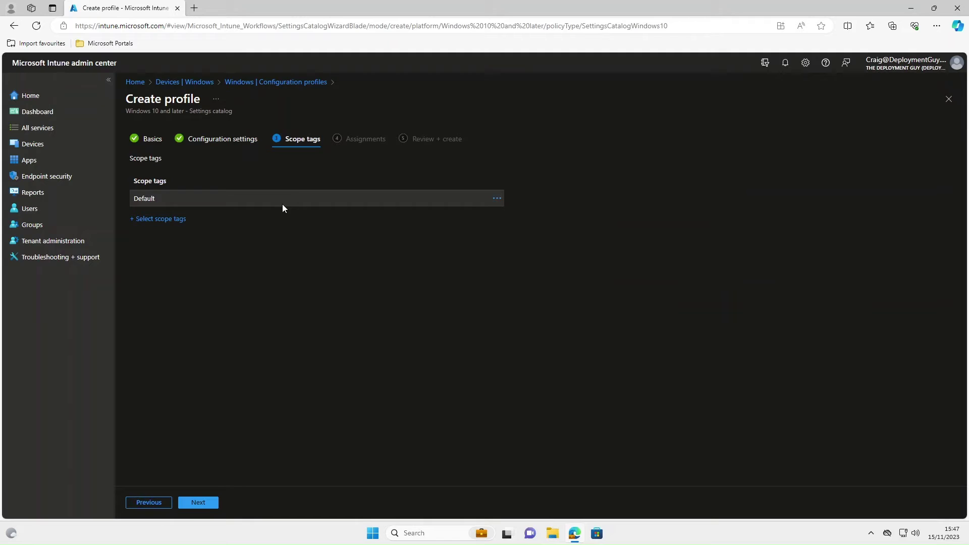
pyautogui.click(198, 502)
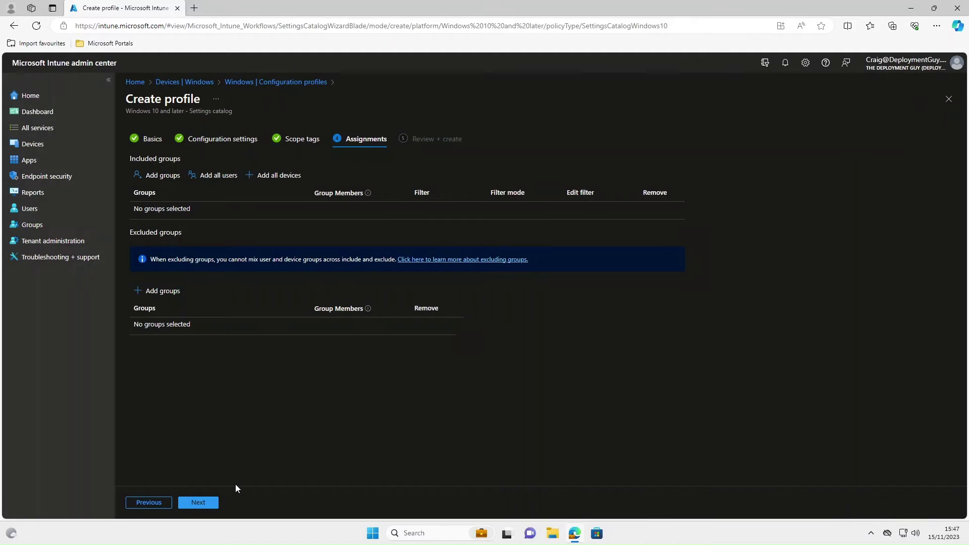
pyautogui.click(162, 176)
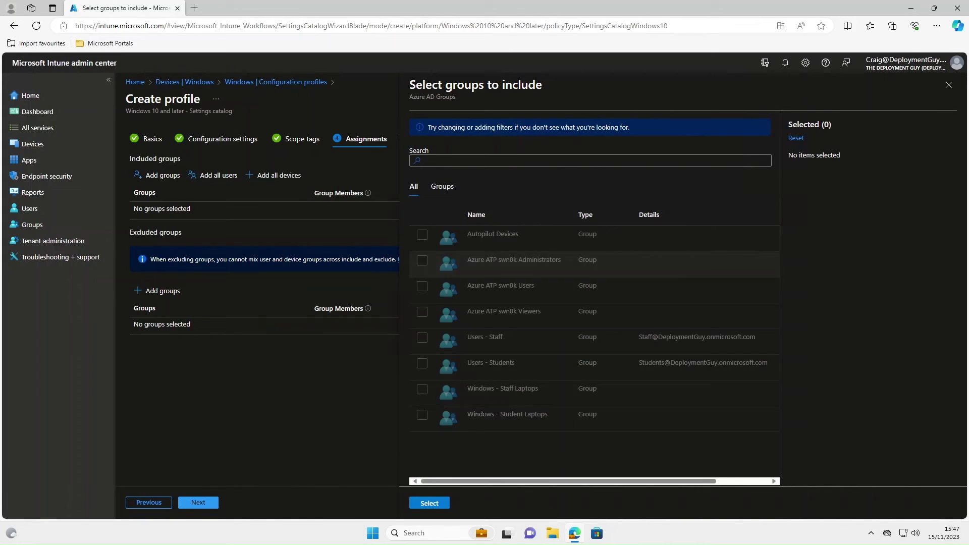
pyautogui.click(422, 363)
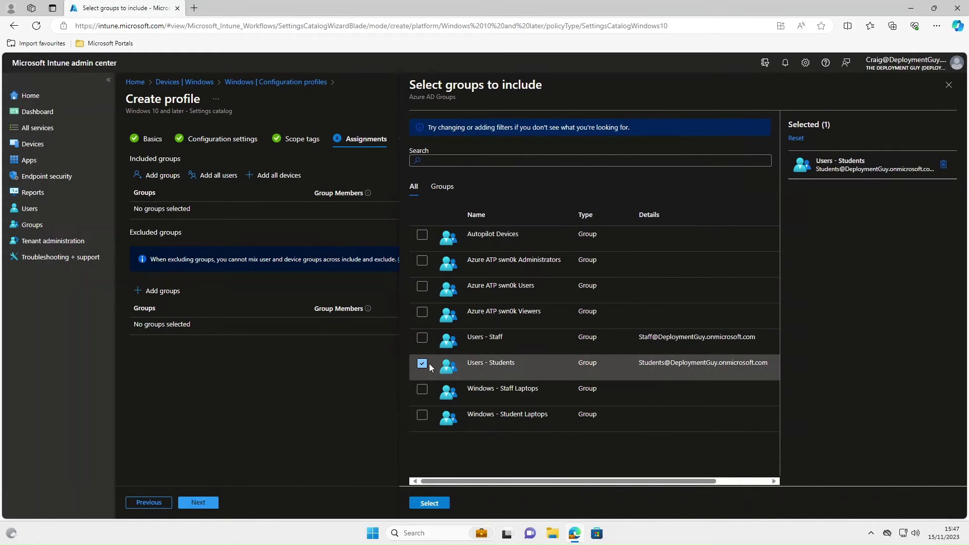
pyautogui.click(430, 504)
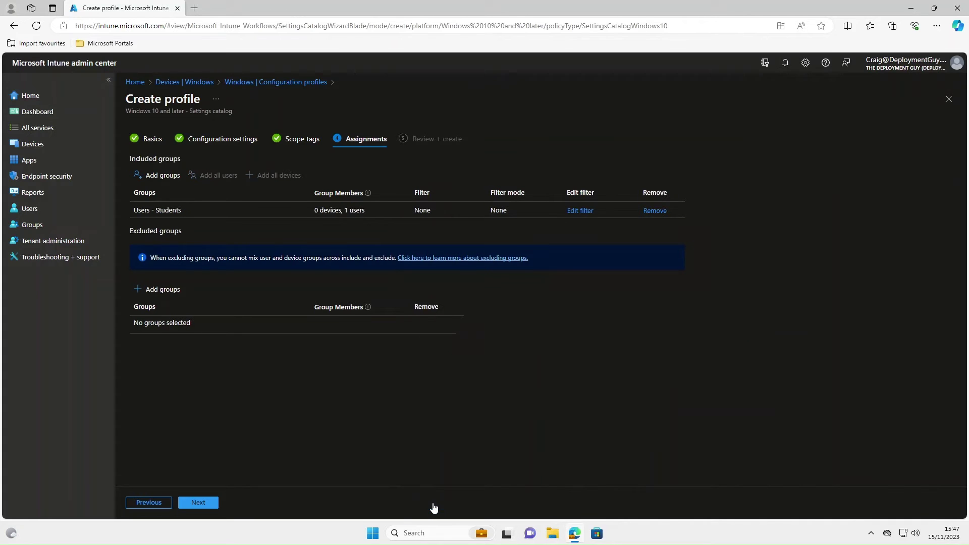
# Step: Review and create the policy, then refresh the configuration profiles list
pyautogui.click(214, 501)
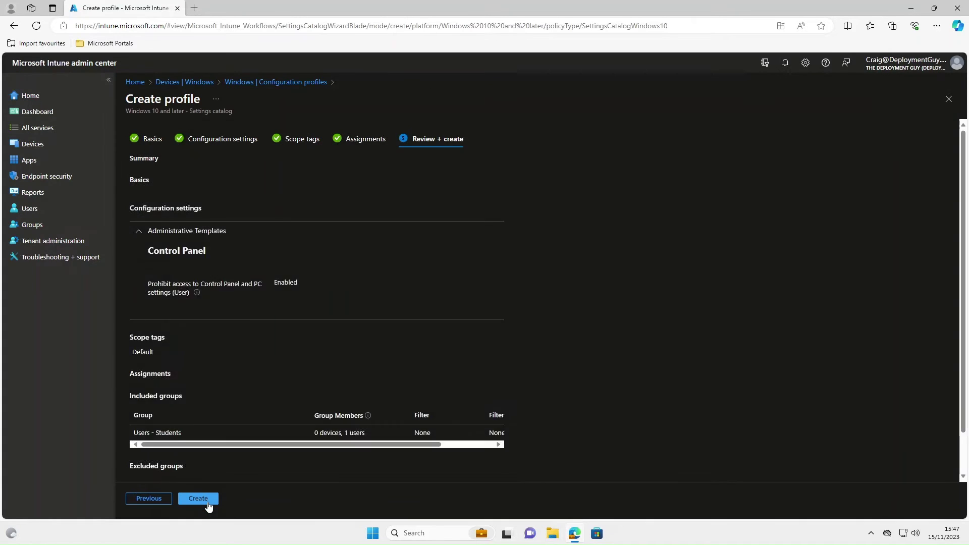
pyautogui.click(198, 498)
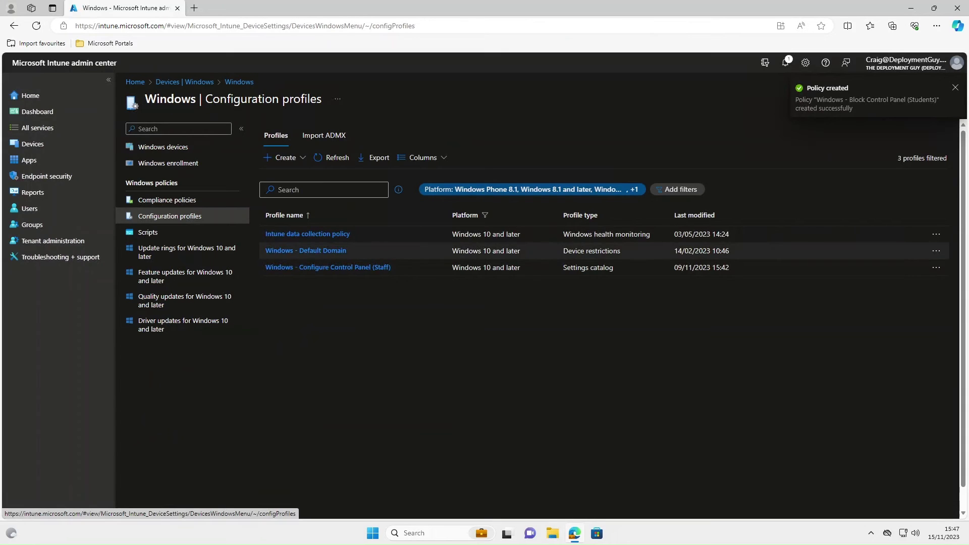
pyautogui.click(336, 162)
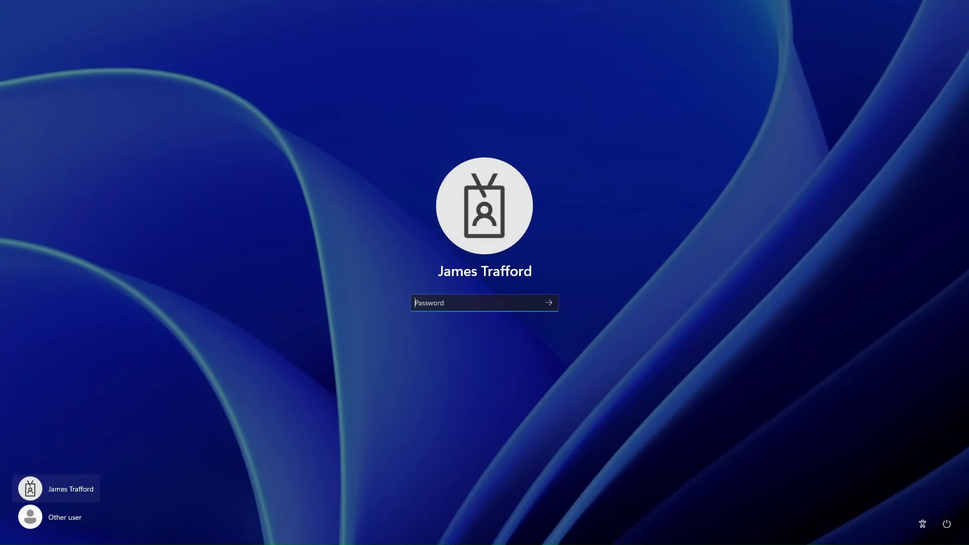
# Step: Sign in to the test PC with the test user's password
pyautogui.write('*')
pyautogui.press('Return')
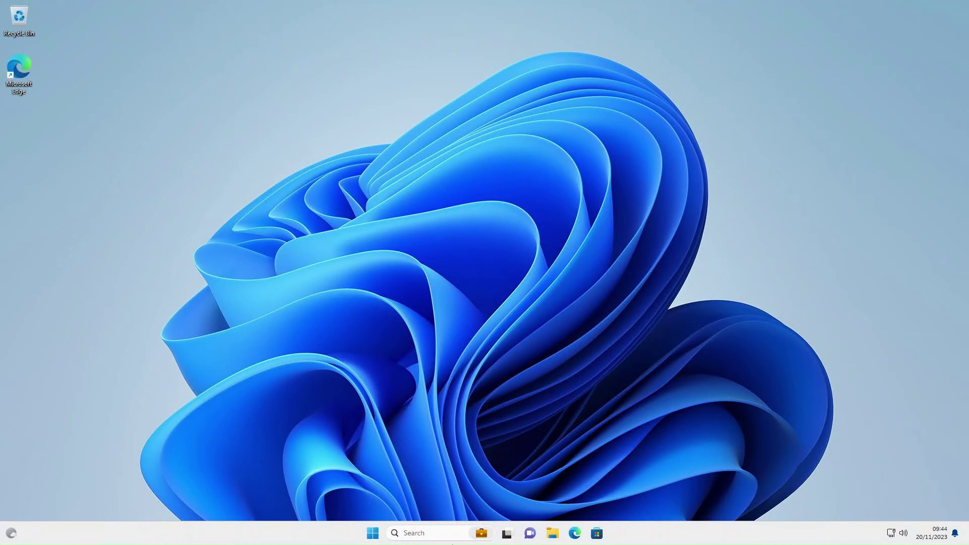
pyautogui.click(423, 533)
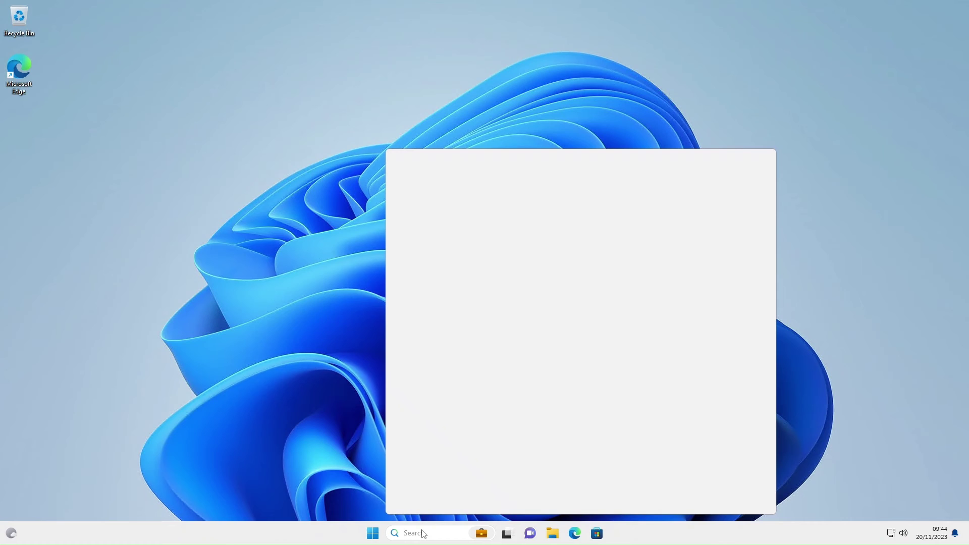
pyautogui.write('control')
pyautogui.click(441, 220)
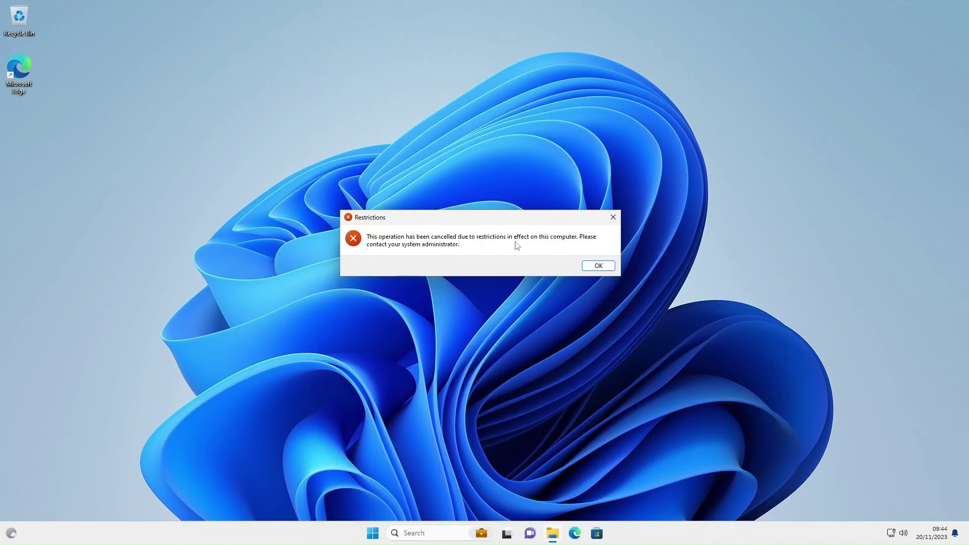
pyautogui.click(600, 266)
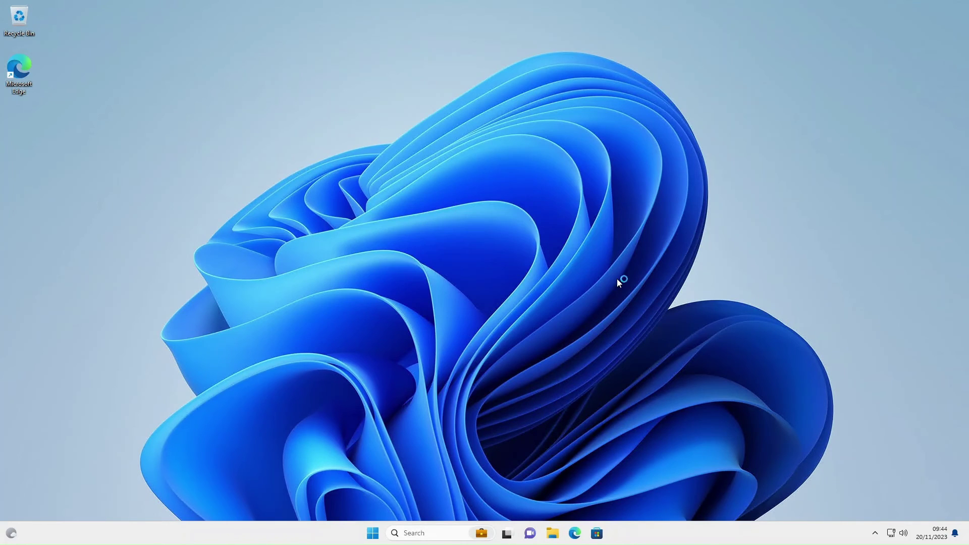
pyautogui.rightClick(372, 533)
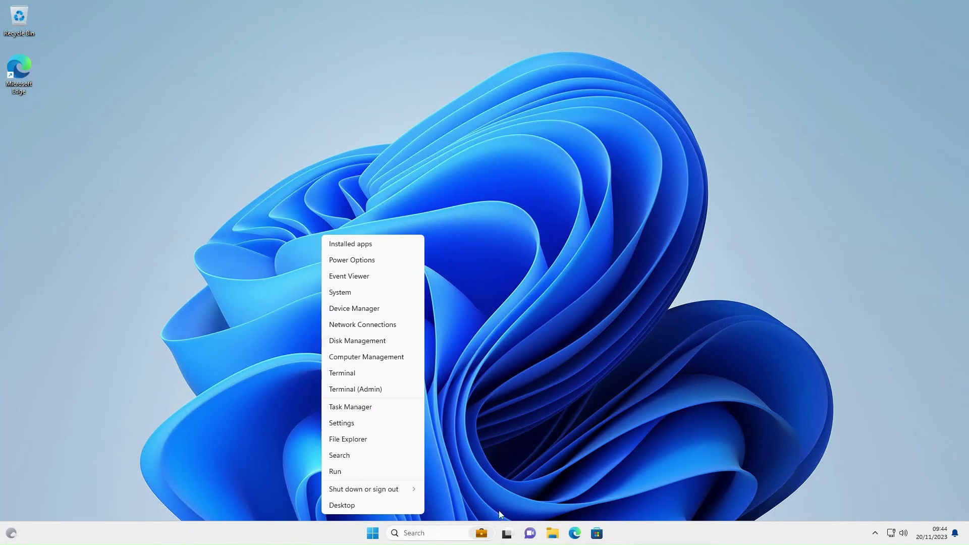
pyautogui.click(346, 424)
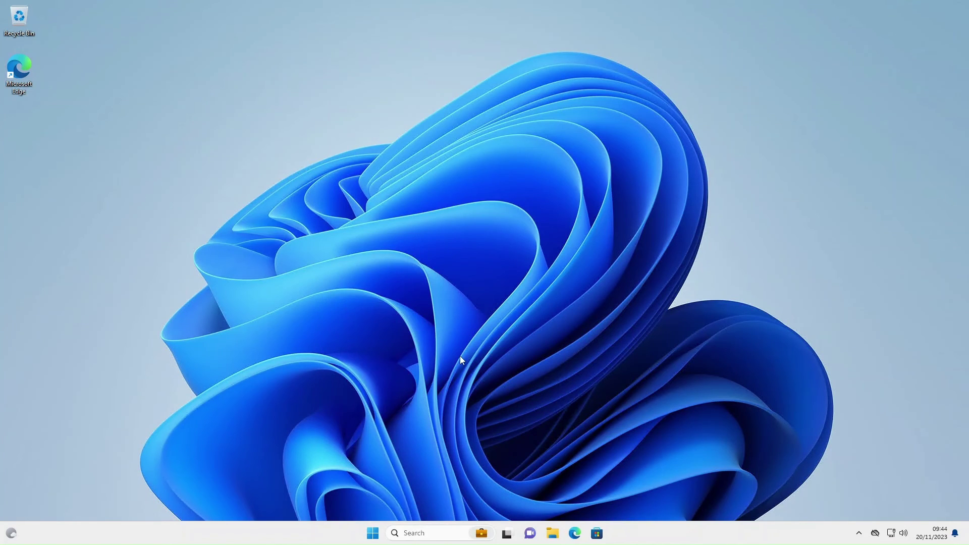